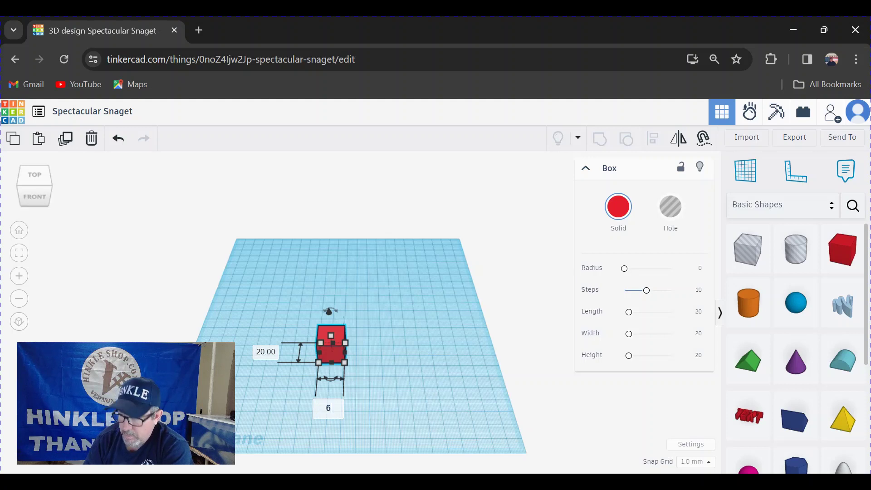
- Size the red box to 61 mm wide and 105 mm long and move it to the middle of the workplane
{"action": "key", "text": "Return"}
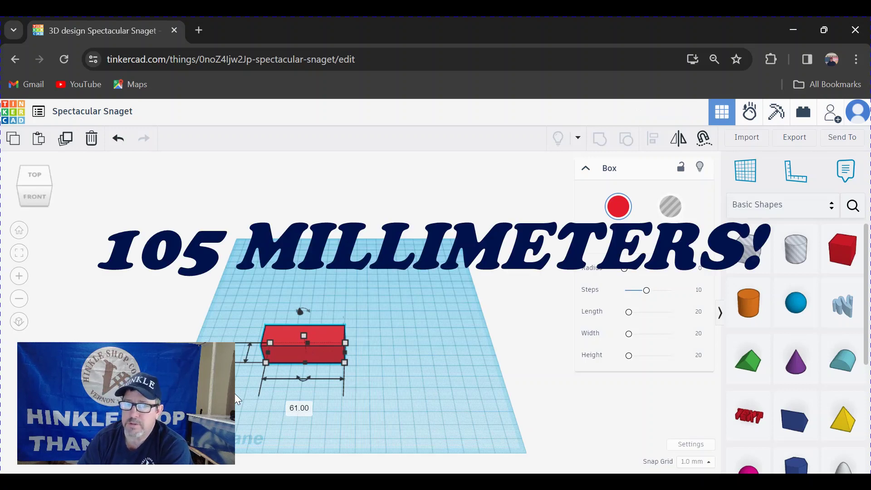
{"action": "type", "text": "105"}
{"action": "key", "text": "Return"}
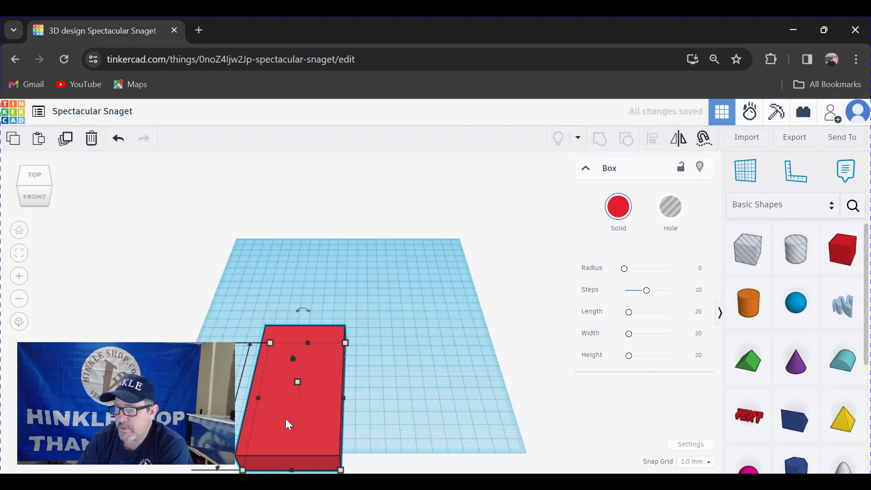
{"action": "left_click_drag", "start_coordinate": [297, 409], "coordinate": [346, 329]}
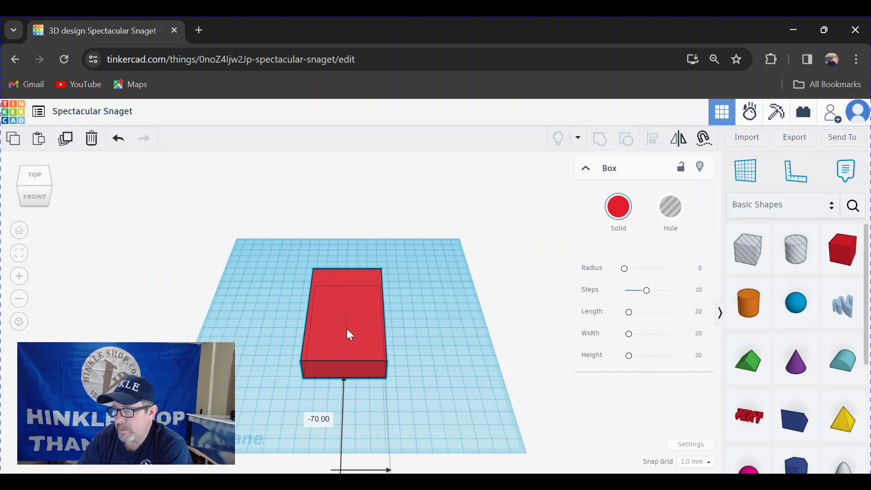
- Lift the red box 22 mm off the workplane and set its elevation back to 0
{"action": "right_click_drag", "start_coordinate": [421, 380], "coordinate": [417, 356]}
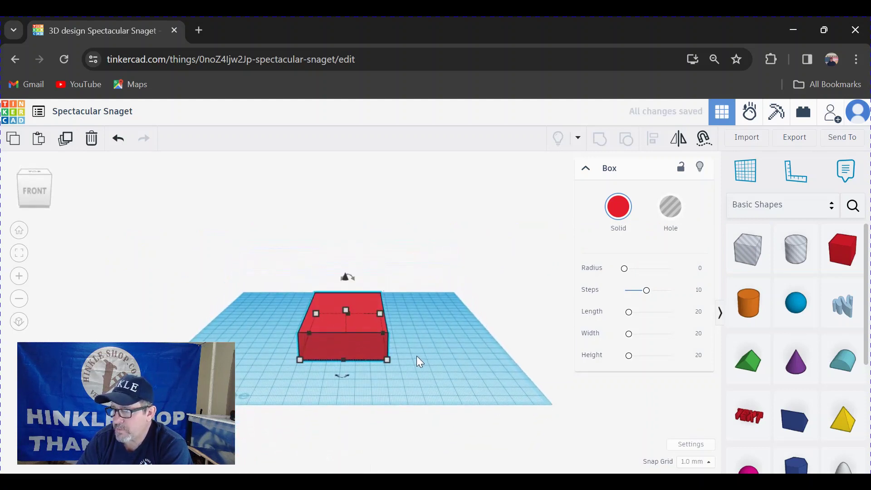
{"action": "left_click_drag", "start_coordinate": [347, 278], "coordinate": [348, 250]}
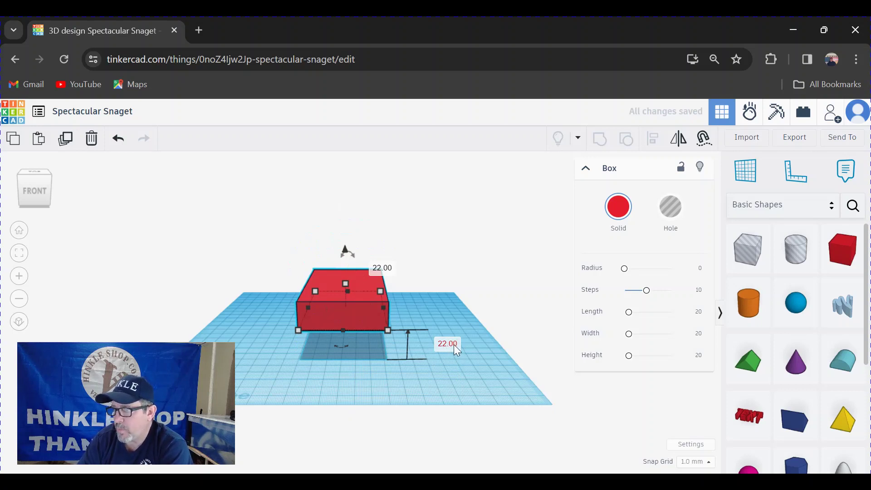
{"action": "left_click", "coordinate": [450, 347]}
{"action": "type", "text": "0"}
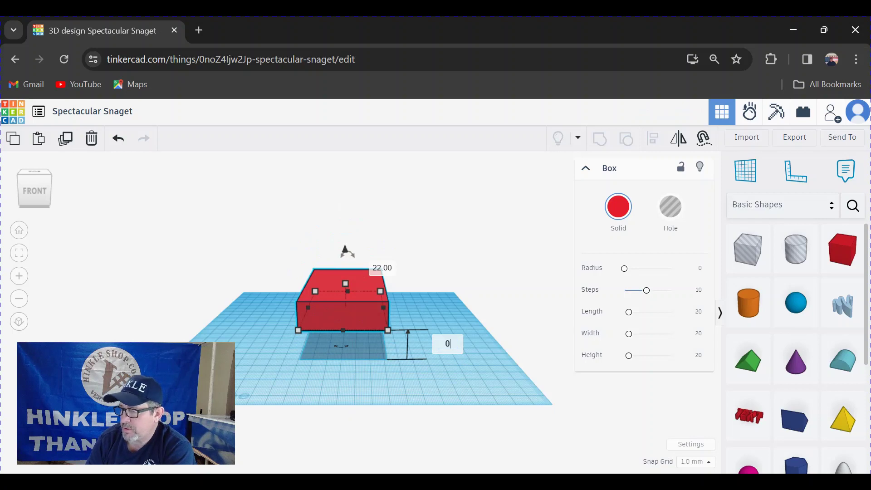
{"action": "key", "text": "Return"}
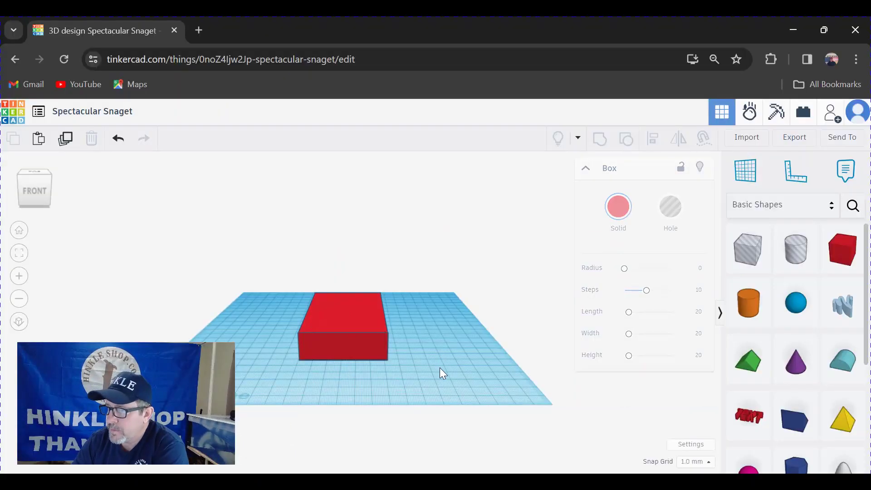
{"action": "left_click", "coordinate": [501, 364]}
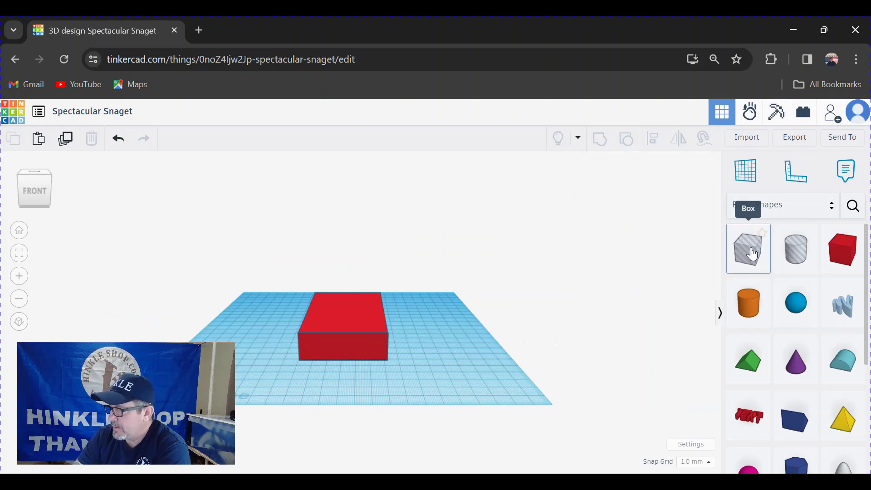
- Place a hole box on top of the red box and size it to 59 mm wide and 102 mm long
{"action": "left_click_drag", "start_coordinate": [752, 254], "coordinate": [349, 315]}
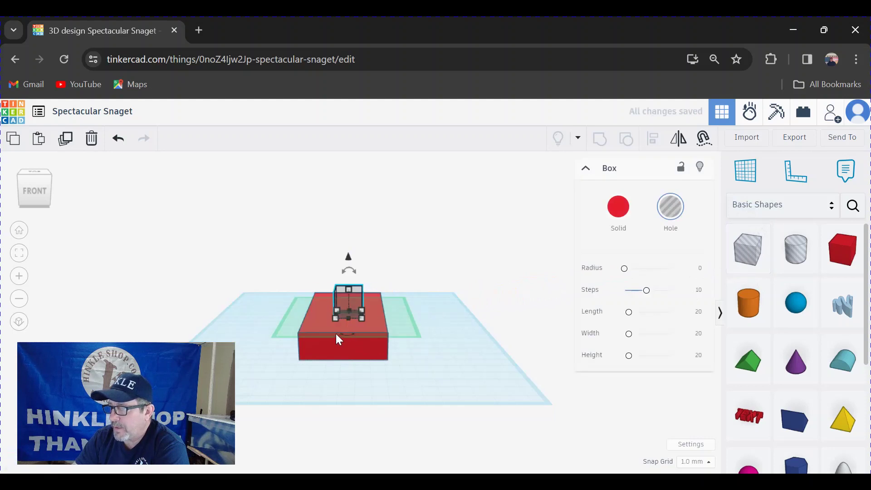
{"action": "right_click_drag", "start_coordinate": [392, 292], "coordinate": [397, 317]}
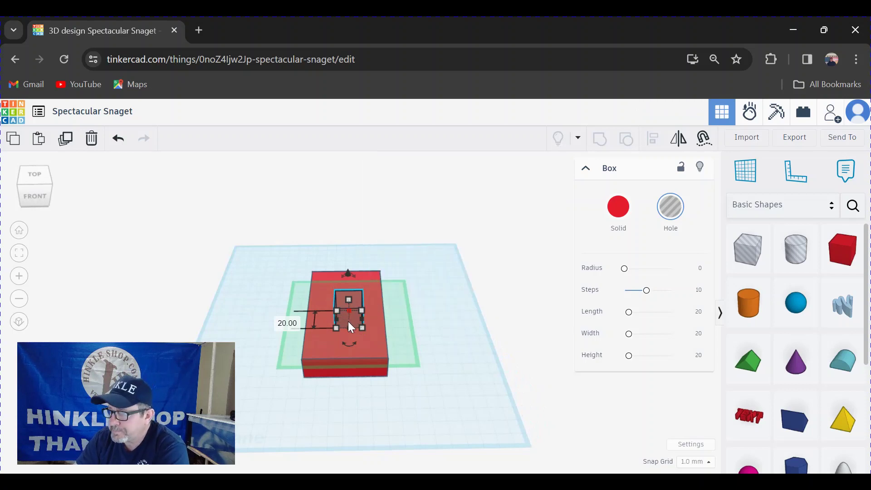
{"action": "left_click", "coordinate": [419, 319]}
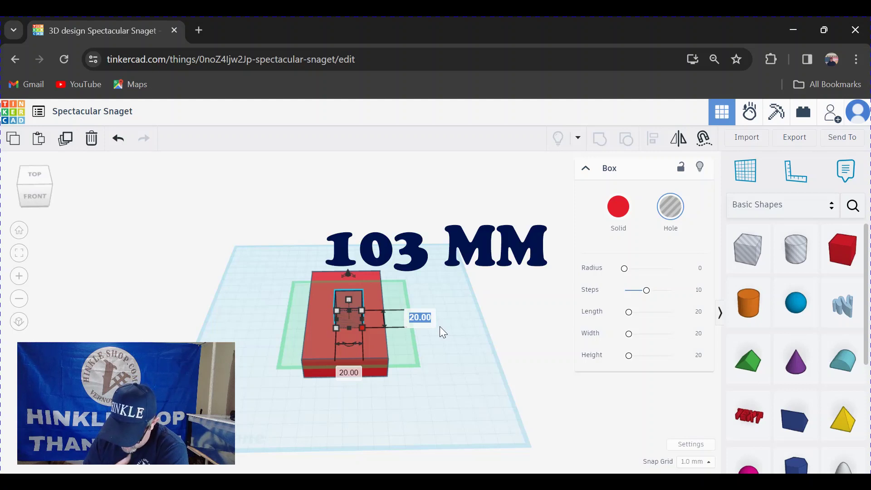
{"action": "type", "text": "102"}
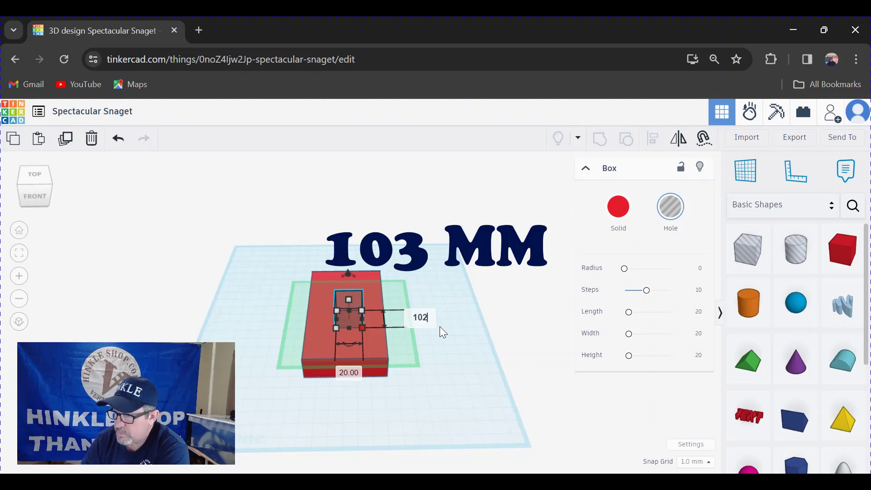
{"action": "key", "text": "Return"}
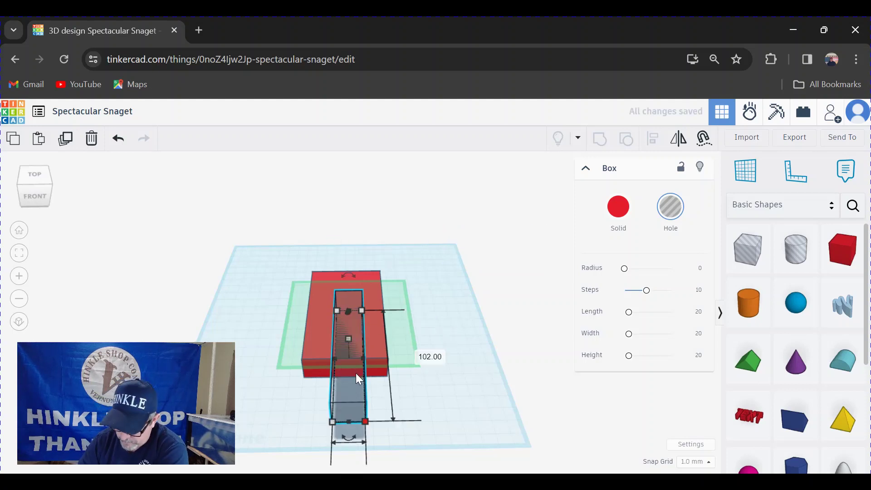
{"action": "key", "text": "Tab"}
{"action": "type", "text": "59"}
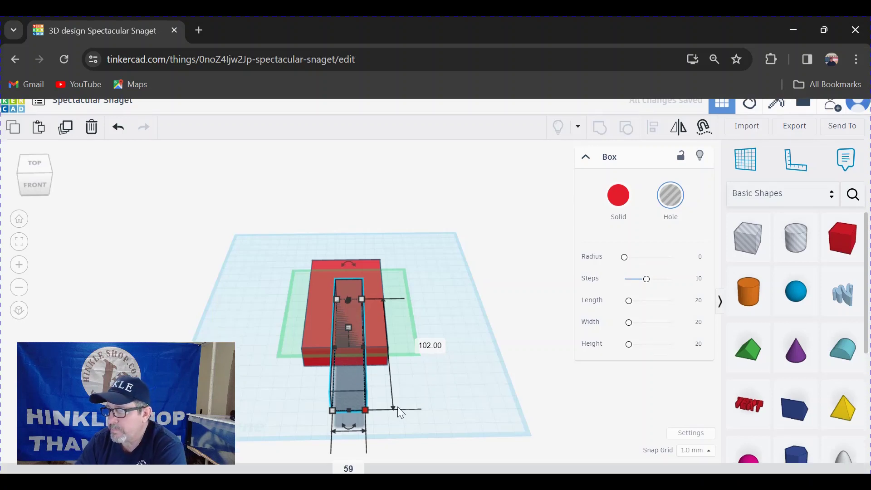
{"action": "key", "text": "Return"}
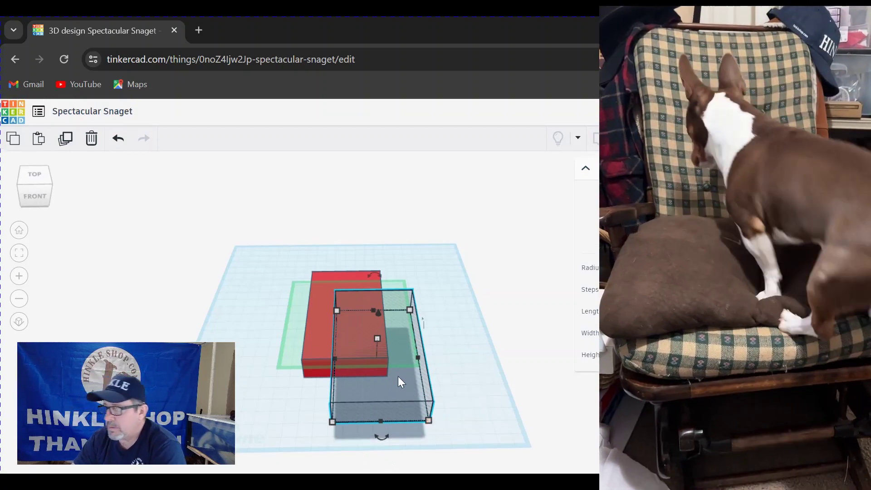
- Move the hole box toward the back, select both boxes and align their centres along their length
{"action": "left_click_drag", "start_coordinate": [399, 376], "coordinate": [428, 342]}
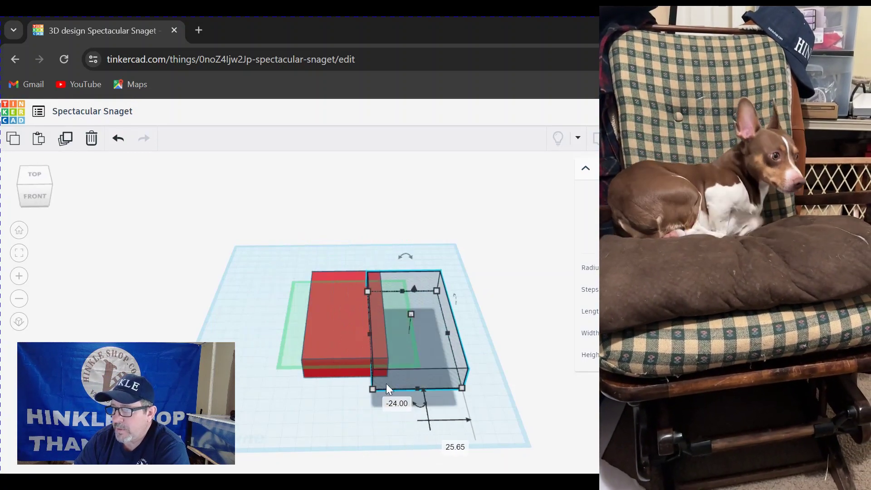
{"action": "left_click", "coordinate": [311, 399]}
{"action": "right_click_drag", "start_coordinate": [311, 400], "coordinate": [458, 374]}
{"action": "left_click_drag", "start_coordinate": [459, 374], "coordinate": [290, 284]}
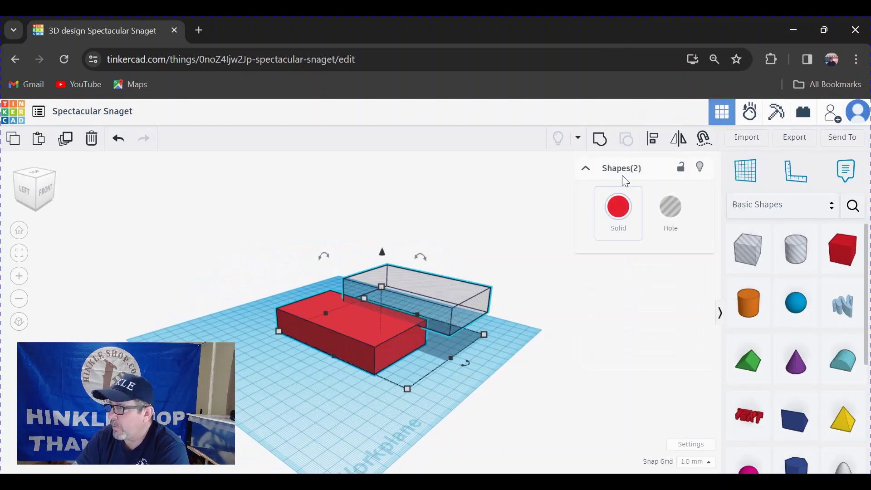
{"action": "left_click", "coordinate": [653, 144]}
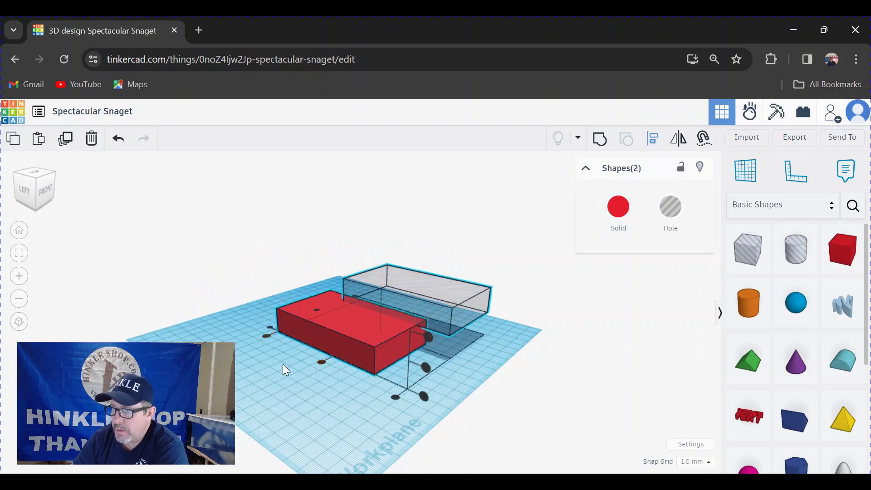
{"action": "right_click_drag", "start_coordinate": [339, 387], "coordinate": [325, 373]}
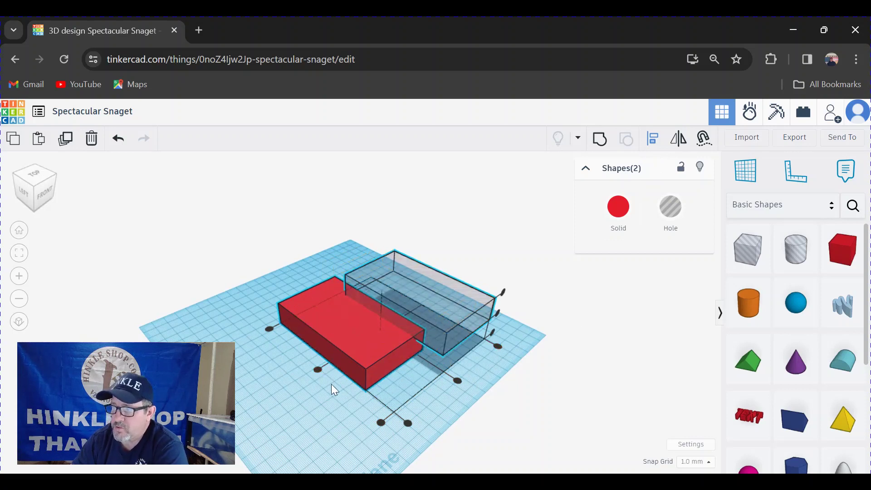
{"action": "left_click", "coordinate": [318, 369]}
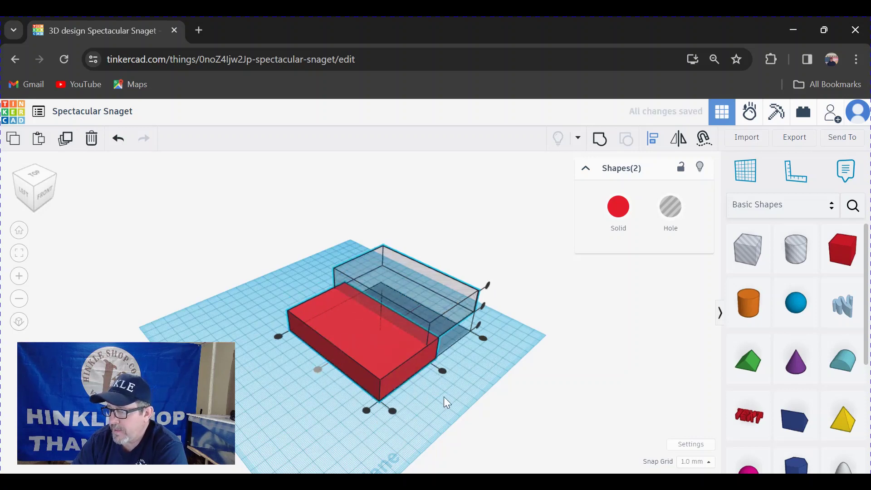
- Align the centres of the red box and the hole box across their width
{"action": "right_click_drag", "start_coordinate": [463, 379], "coordinate": [360, 409]}
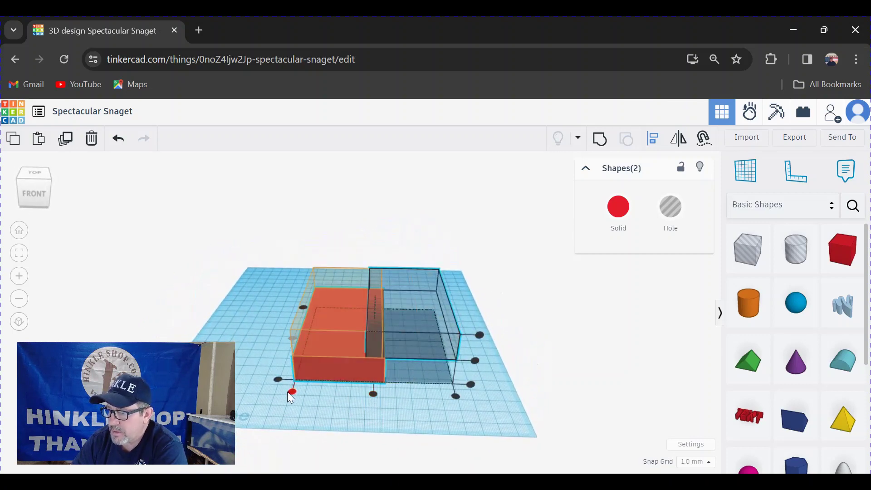
{"action": "left_click", "coordinate": [374, 393]}
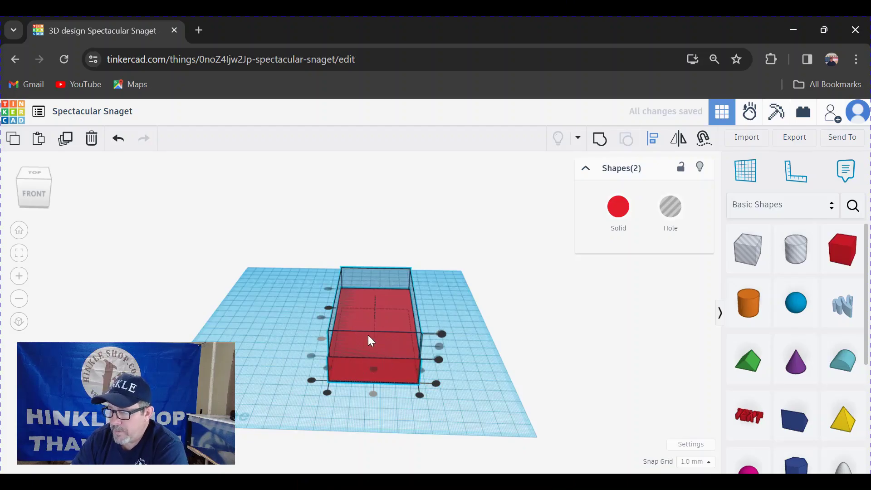
{"action": "right_click_drag", "start_coordinate": [453, 334], "coordinate": [457, 308]}
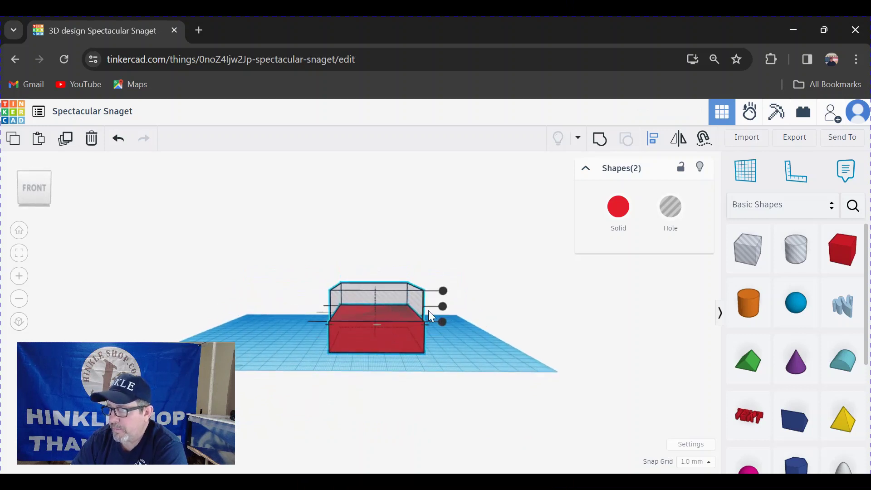
{"action": "left_click", "coordinate": [478, 351]}
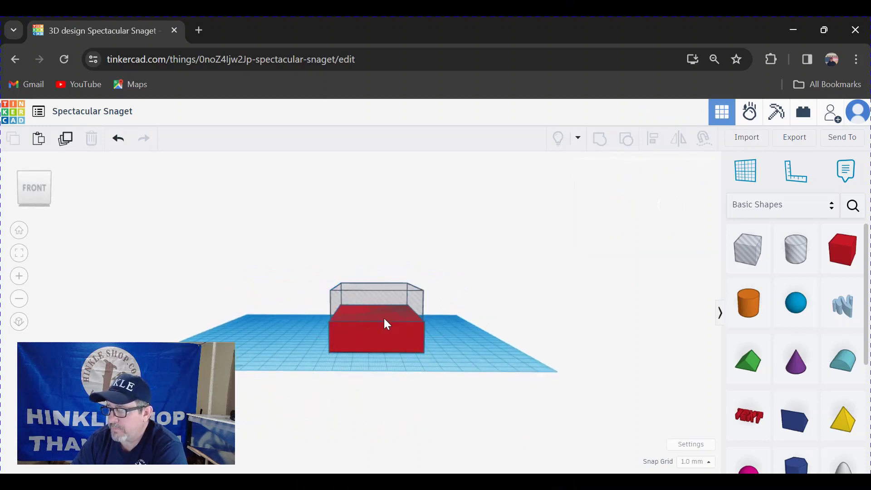
- Raise the hole box clear of the red box and set the red box's height to 7.35 mm
{"action": "left_click", "coordinate": [373, 297]}
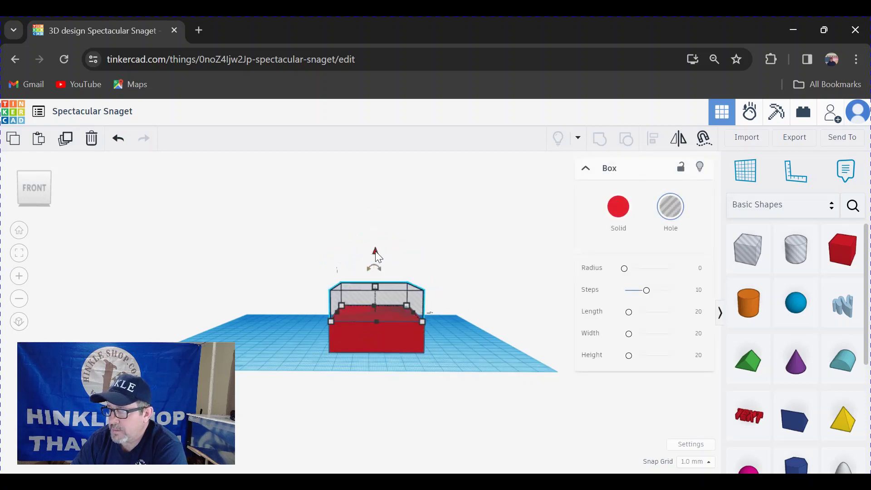
{"action": "left_click_drag", "start_coordinate": [376, 251], "coordinate": [381, 235]}
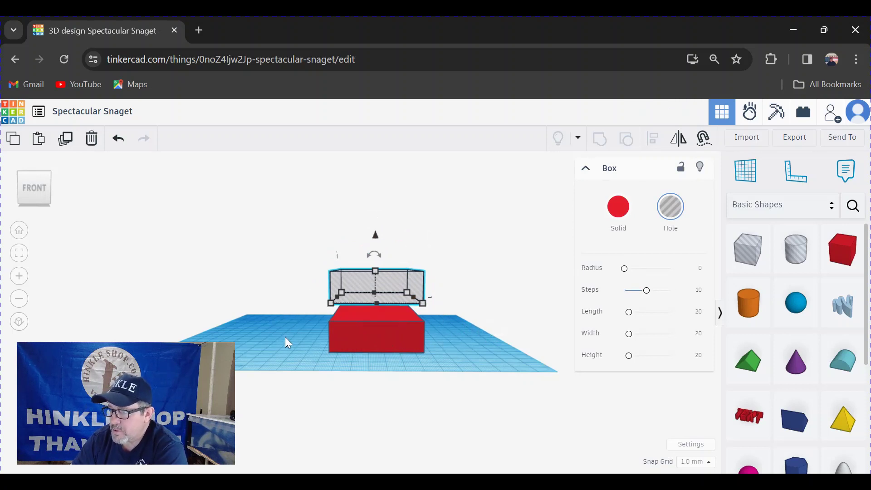
{"action": "left_click", "coordinate": [455, 347]}
{"action": "left_click", "coordinate": [385, 336]}
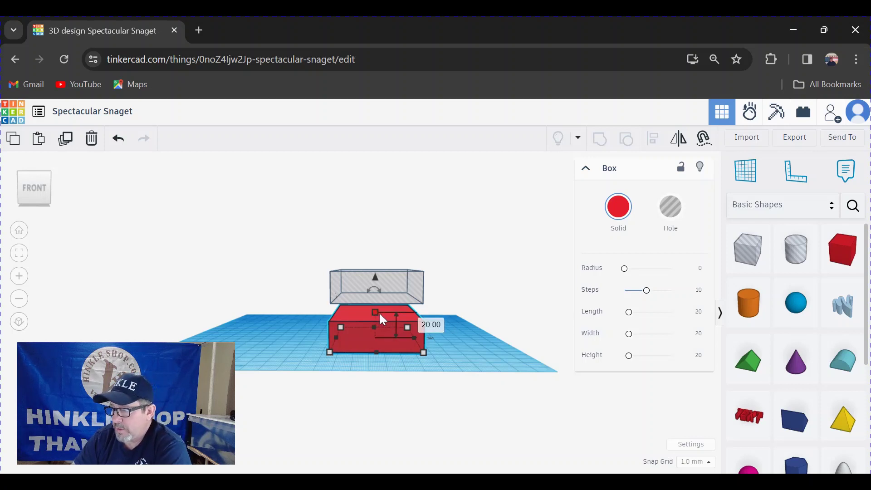
{"action": "type", "text": "7"}
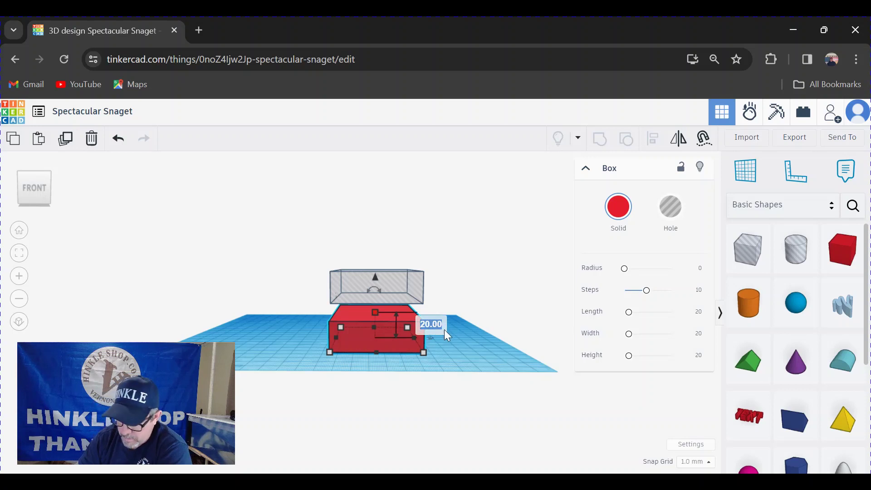
{"action": "type", "text": ".35"}
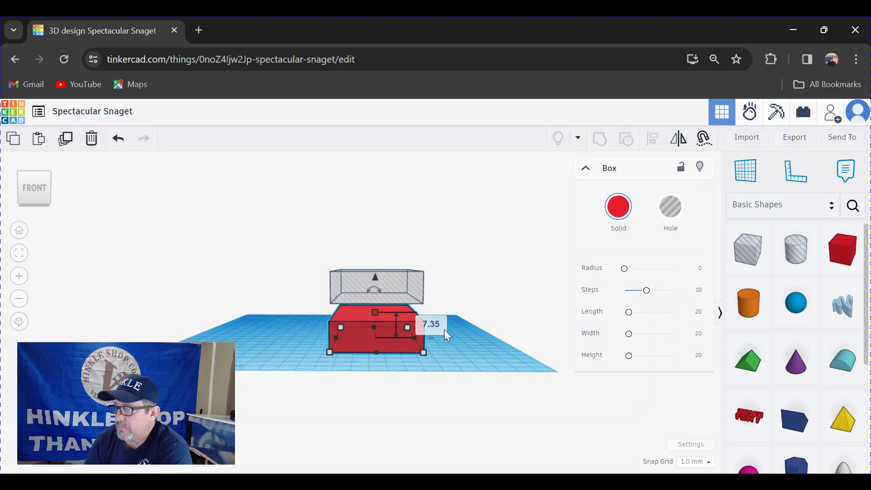
{"action": "key", "text": "Return"}
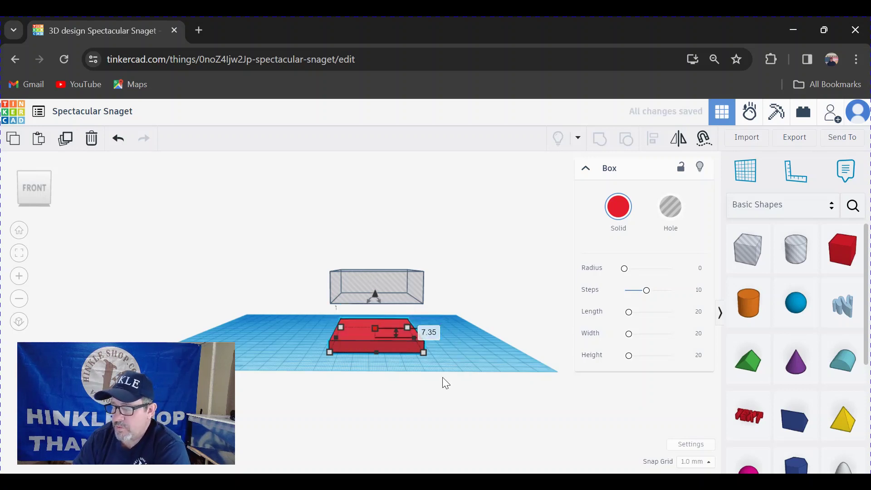
{"action": "left_click", "coordinate": [464, 354]}
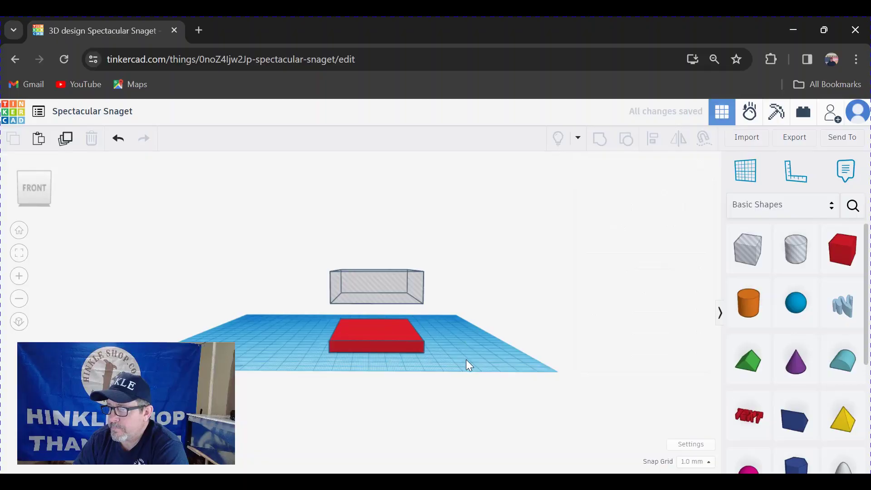
- Set the hole box's elevation above the workplane to 6.35 mm
{"action": "left_click", "coordinate": [375, 289]}
{"action": "left_click_drag", "start_coordinate": [375, 238], "coordinate": [375, 235]}
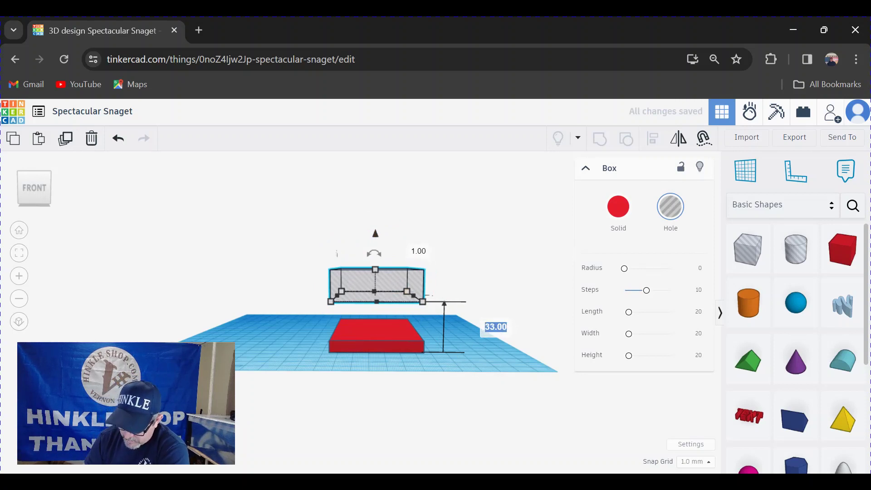
{"action": "type", "text": "6.35"}
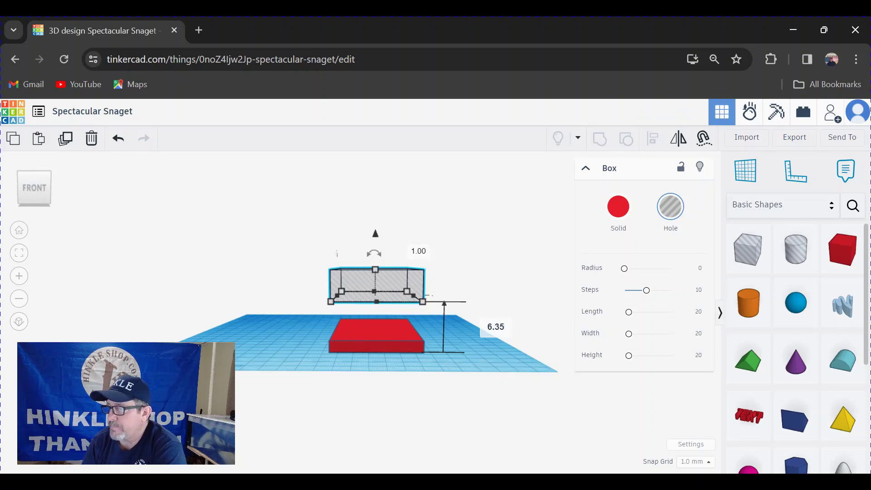
{"action": "key", "text": "Return"}
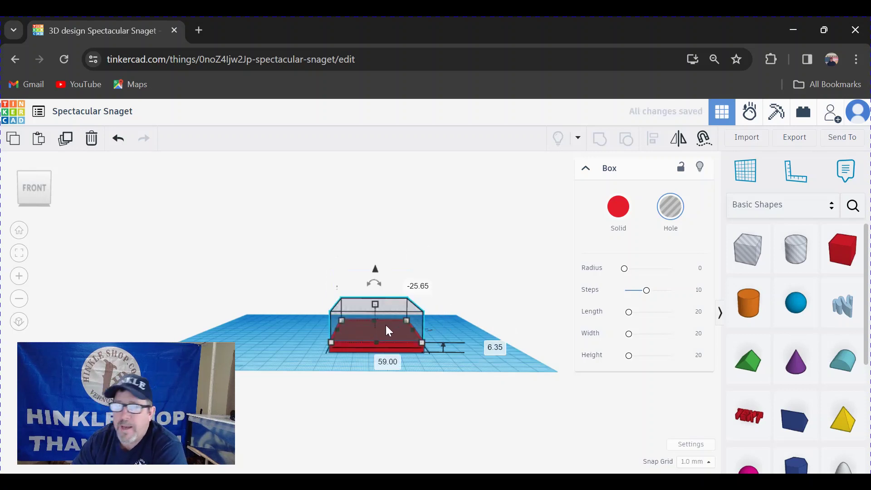
{"action": "scroll", "coordinate": [353, 347], "scroll_direction": "up", "scroll_amount": 1}
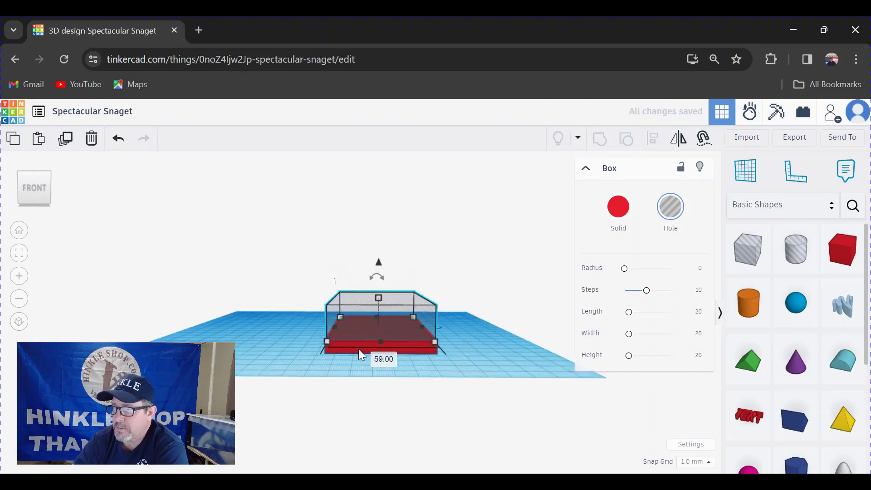
- Select the red box together with the hole box and group them to cut the shallow recess into the block
{"action": "scroll", "coordinate": [358, 349], "scroll_direction": "up", "scroll_amount": 2}
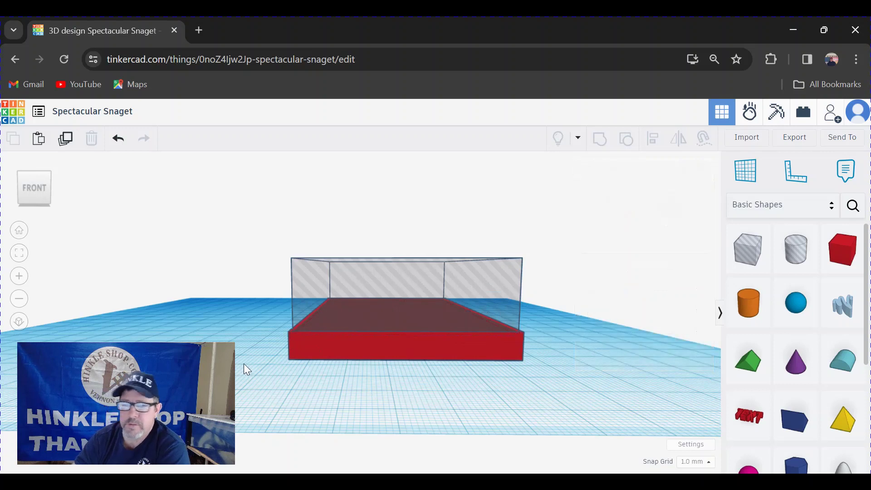
{"action": "left_click_drag", "start_coordinate": [527, 389], "coordinate": [278, 271]}
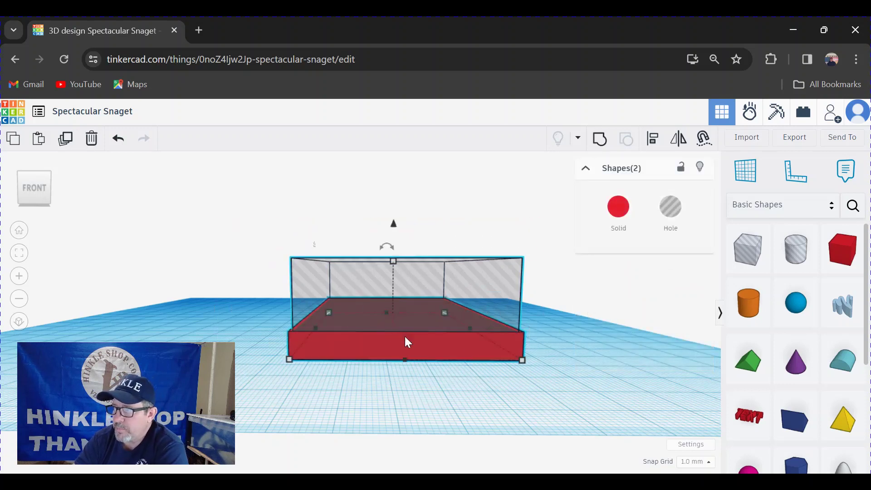
{"action": "left_click", "coordinate": [601, 142]}
{"action": "left_click", "coordinate": [562, 350]}
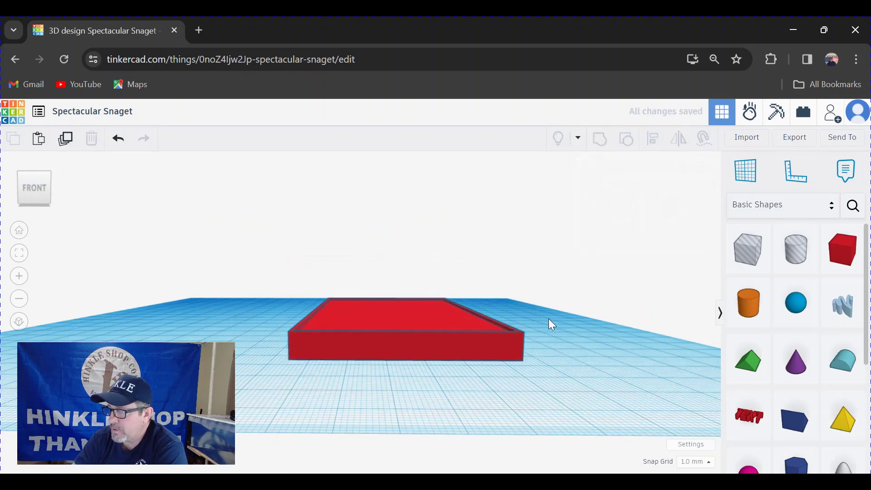
- Place a cylinder hole on the recess floor near the block's front-left corner
{"action": "right_click_drag", "start_coordinate": [551, 325], "coordinate": [529, 346]}
{"action": "right_click_drag", "start_coordinate": [349, 312], "coordinate": [305, 308]}
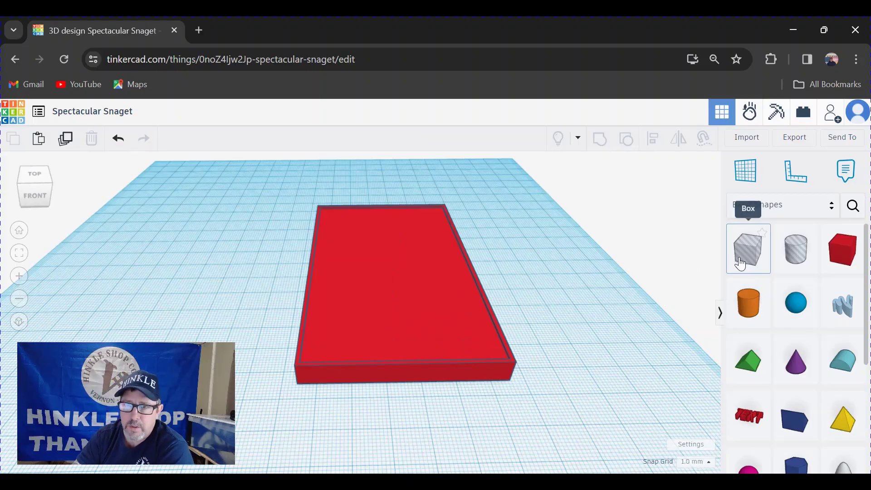
{"action": "left_click_drag", "start_coordinate": [790, 267], "coordinate": [349, 332]}
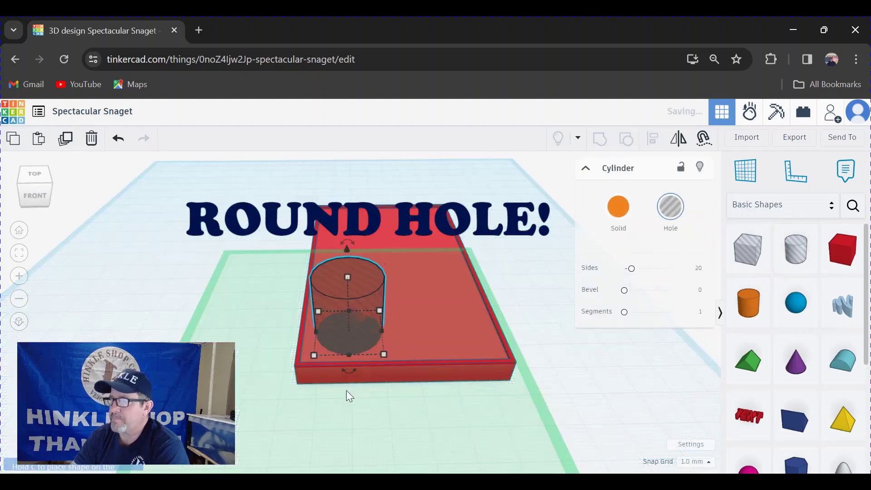
{"action": "scroll", "coordinate": [378, 401], "scroll_direction": "down", "scroll_amount": 5}
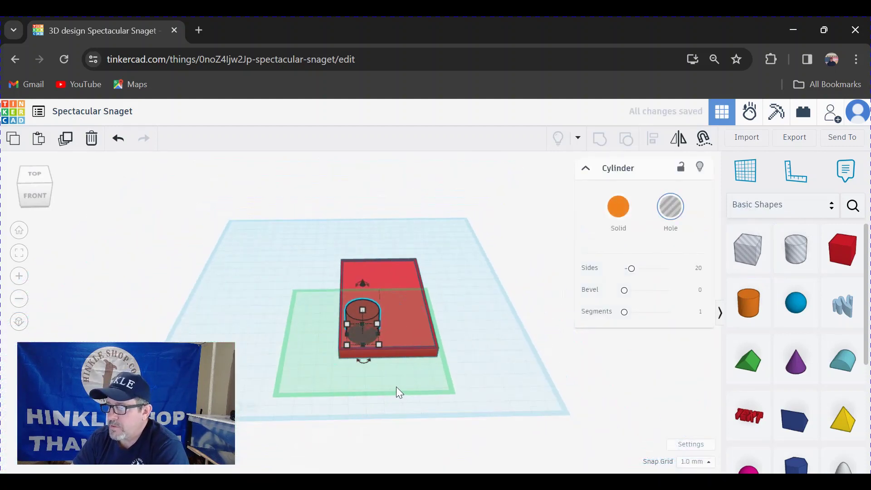
{"action": "right_click_drag", "start_coordinate": [396, 386], "coordinate": [376, 340]}
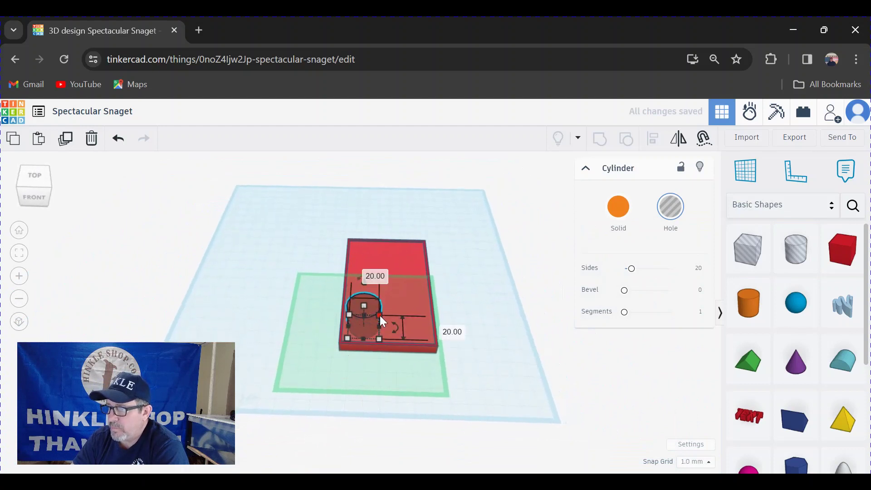